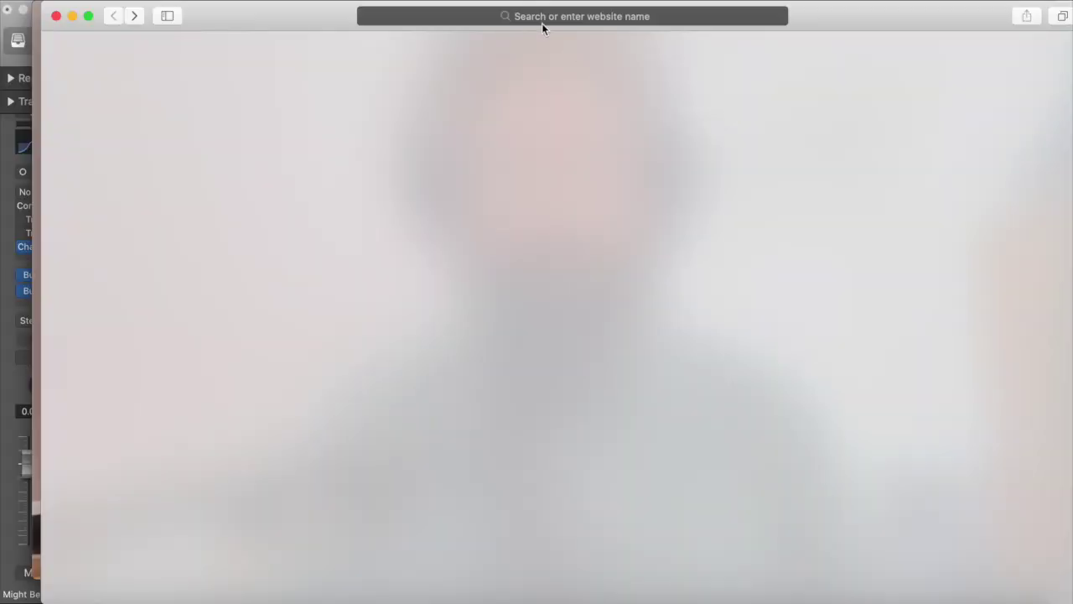
Google 'apple artist claim profile' in Safari and open the Claim Your Account article
click(541, 21)
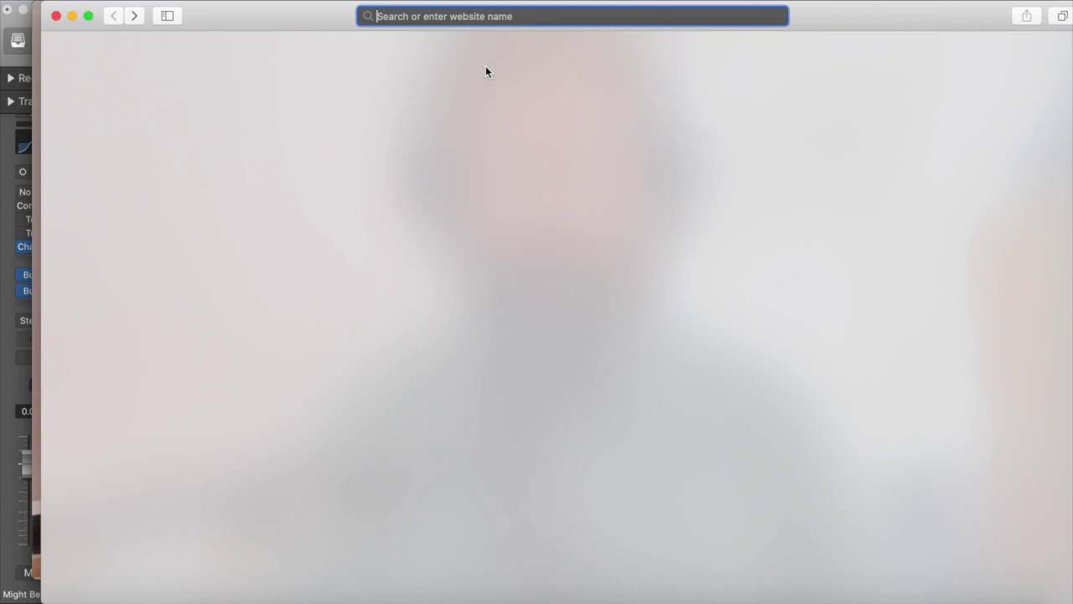
text(apple)
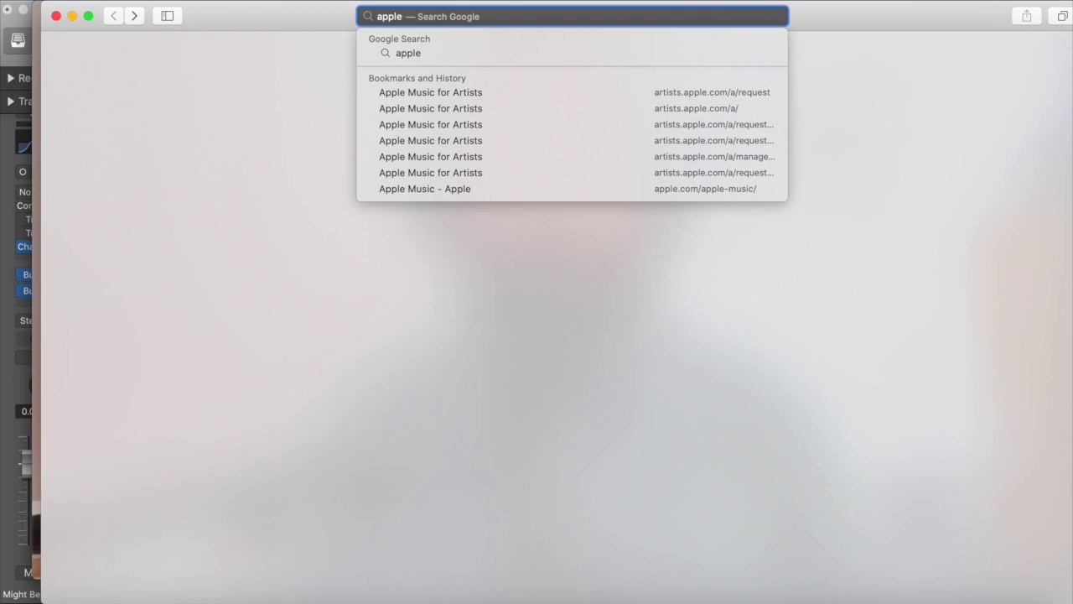
text( artist)
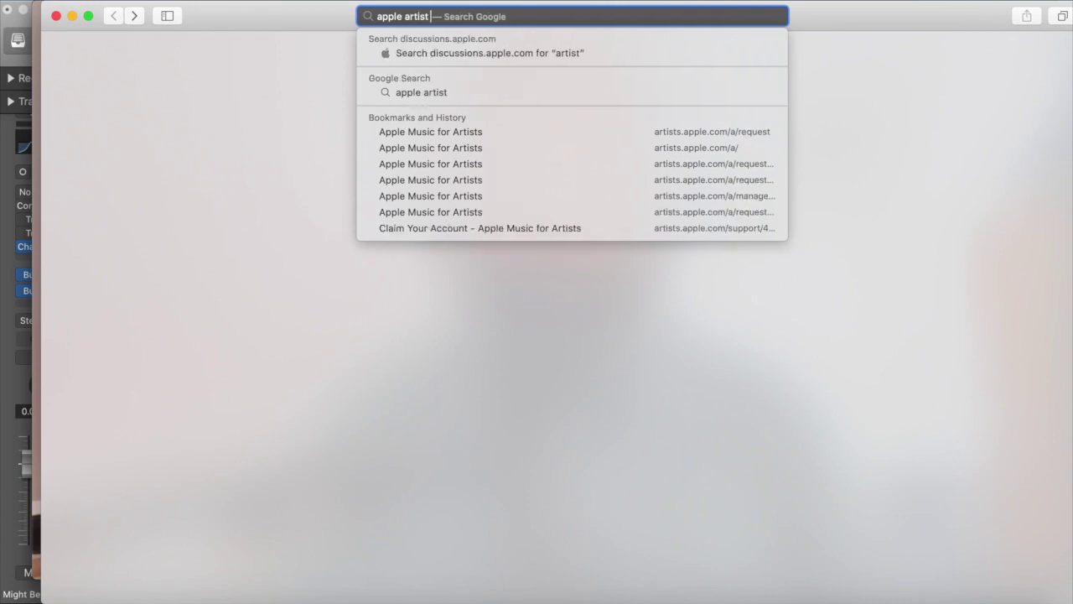
text( claim profi)
text(le)
key(Return)
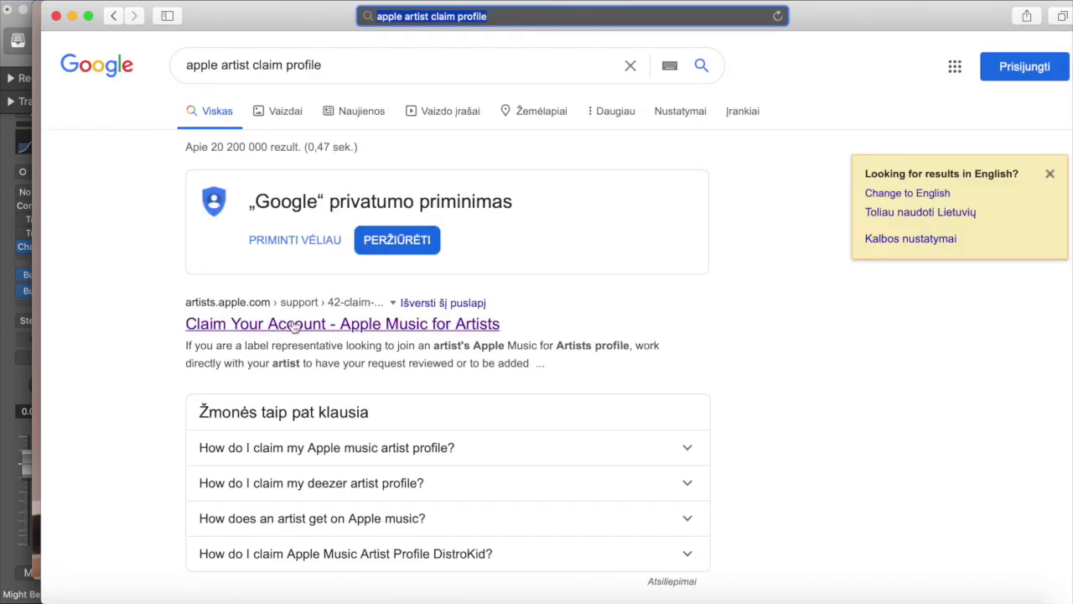
click(328, 332)
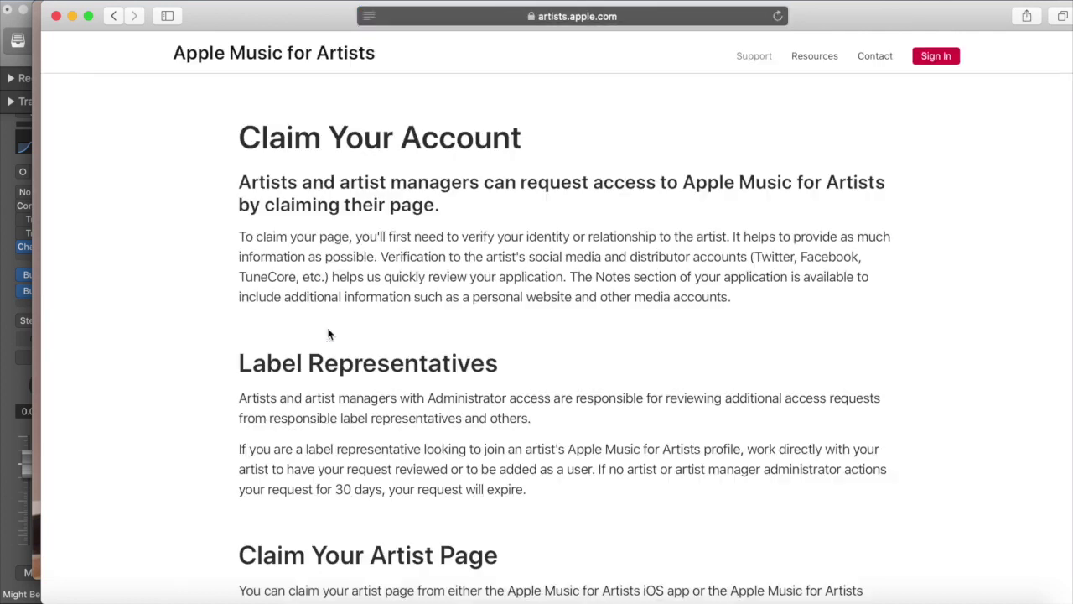
Reveal and select the support page's full web address, then return to the page
click(579, 16)
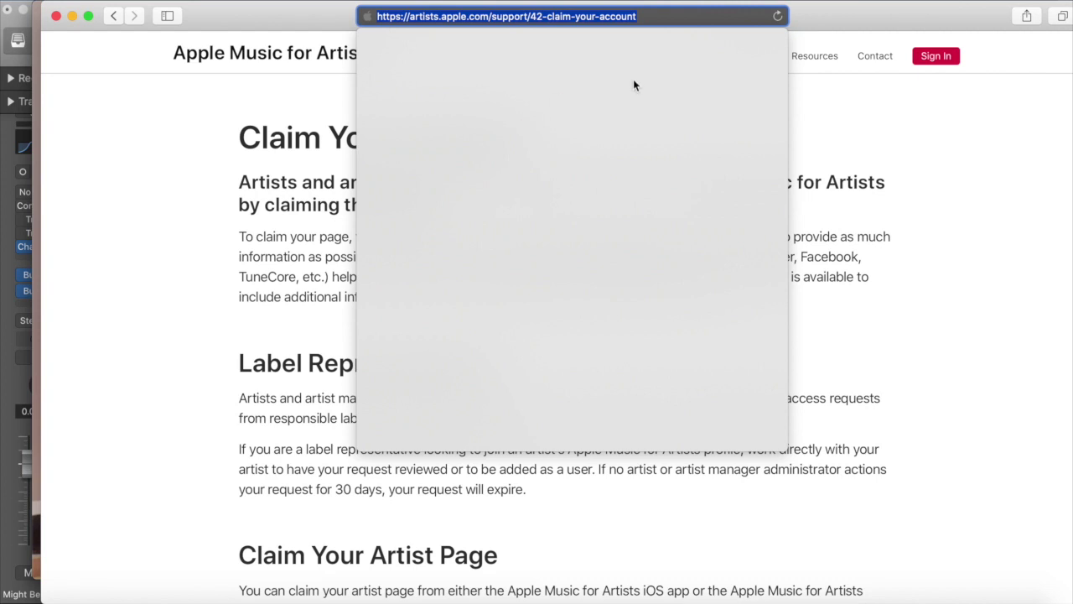
click(664, 20)
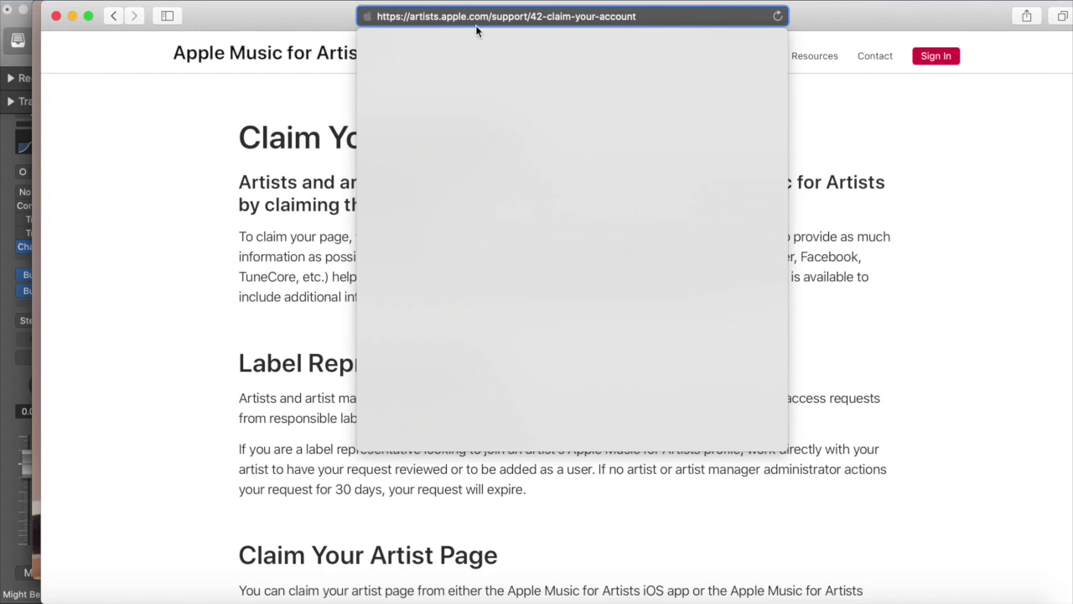
drag(675, 26, 377, 21)
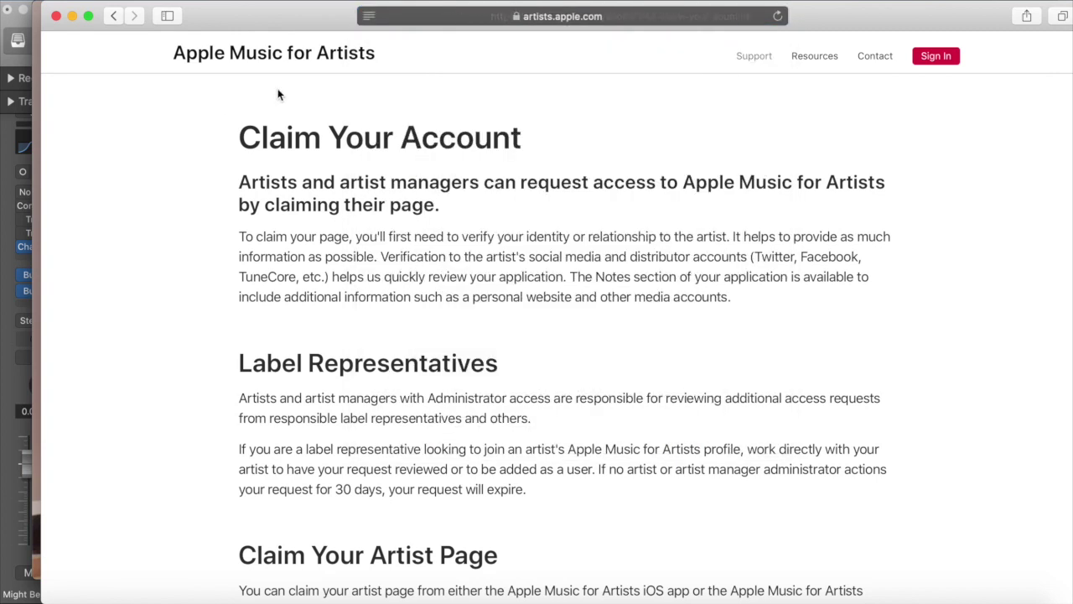
click(279, 96)
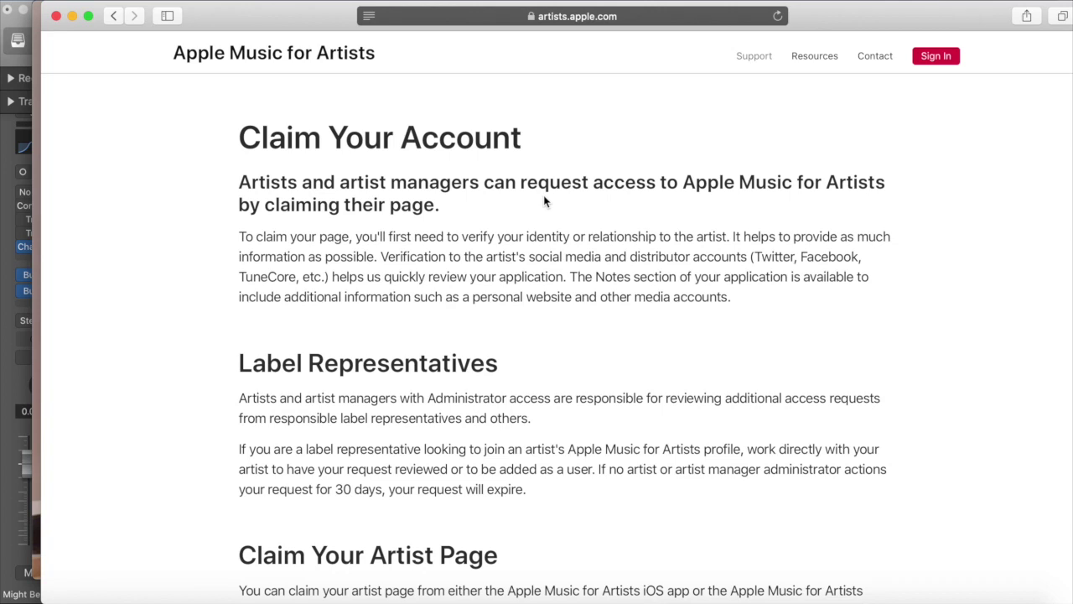
Read through the claiming instructions and go to the Apple Music for Artists sign-in
scroll(544, 206, down, 5)
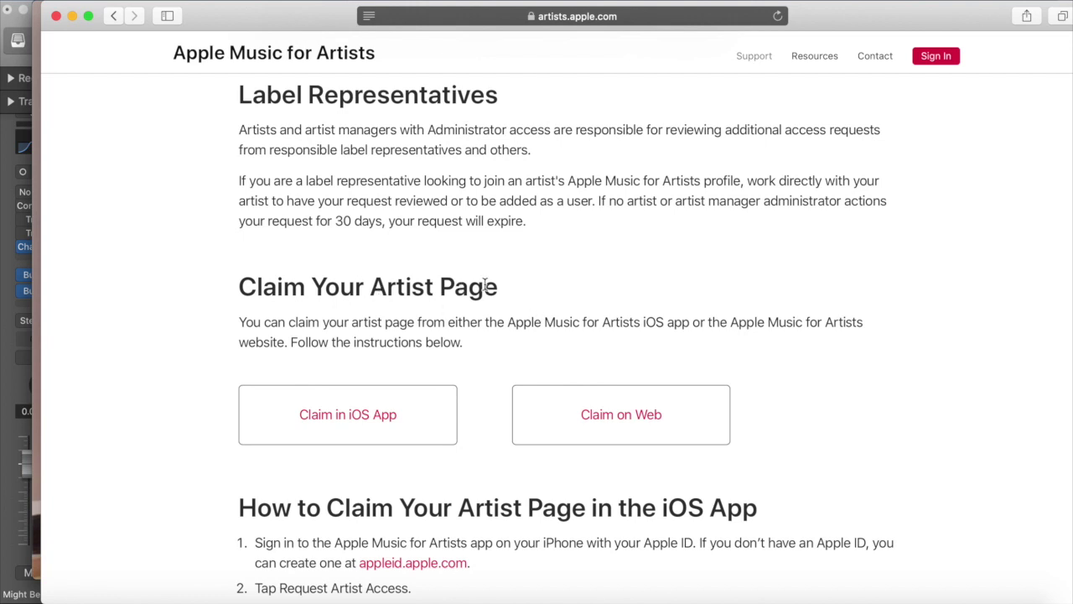
scroll(484, 286, up, 2)
drag(486, 172, 310, 172)
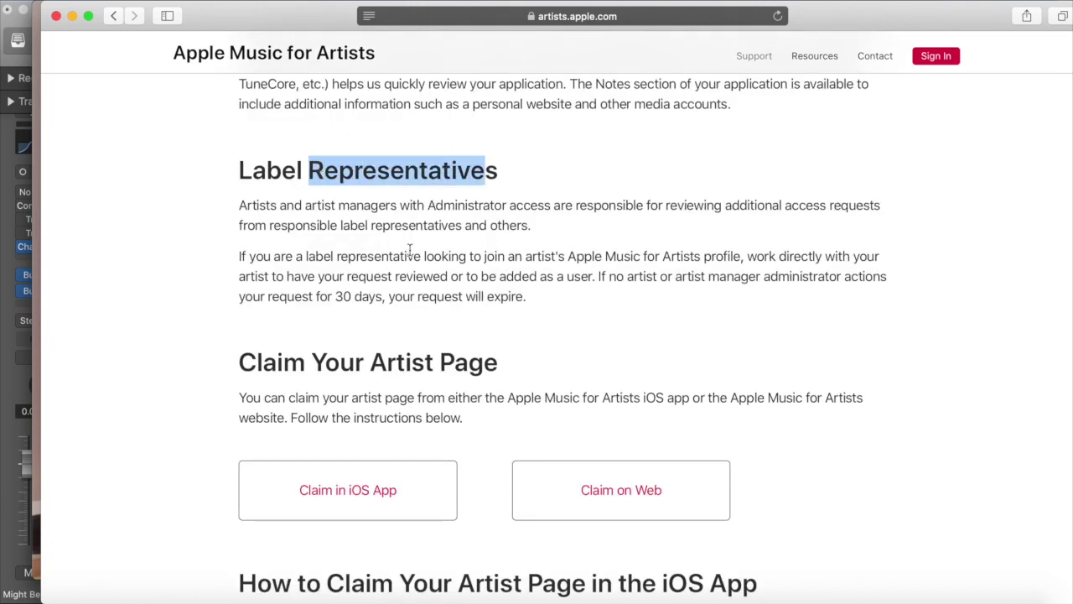
scroll(410, 249, down, 3)
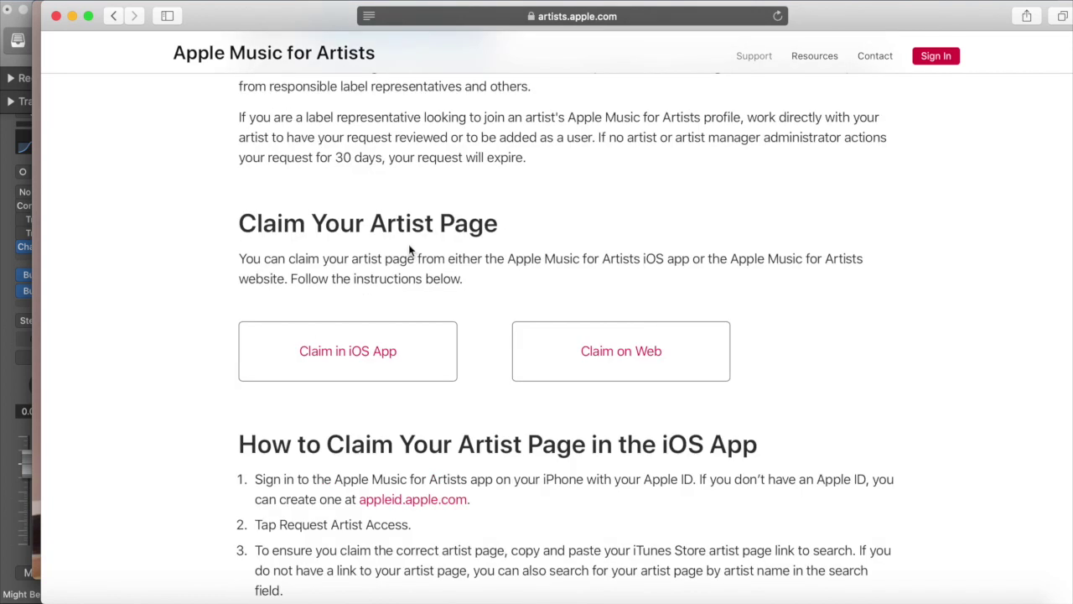
scroll(409, 248, down, 4)
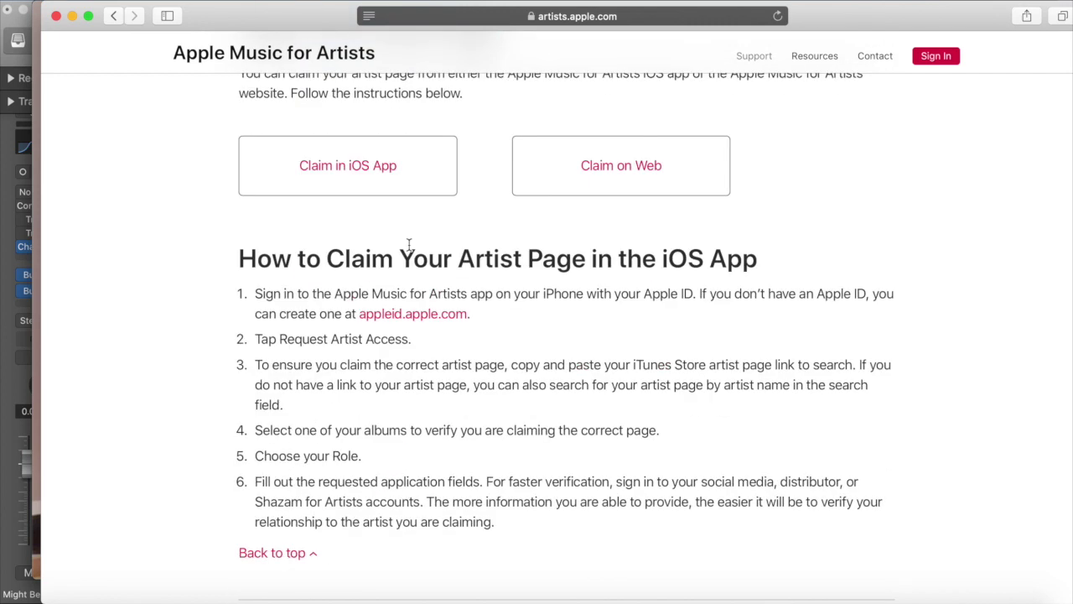
scroll(409, 245, down, 1)
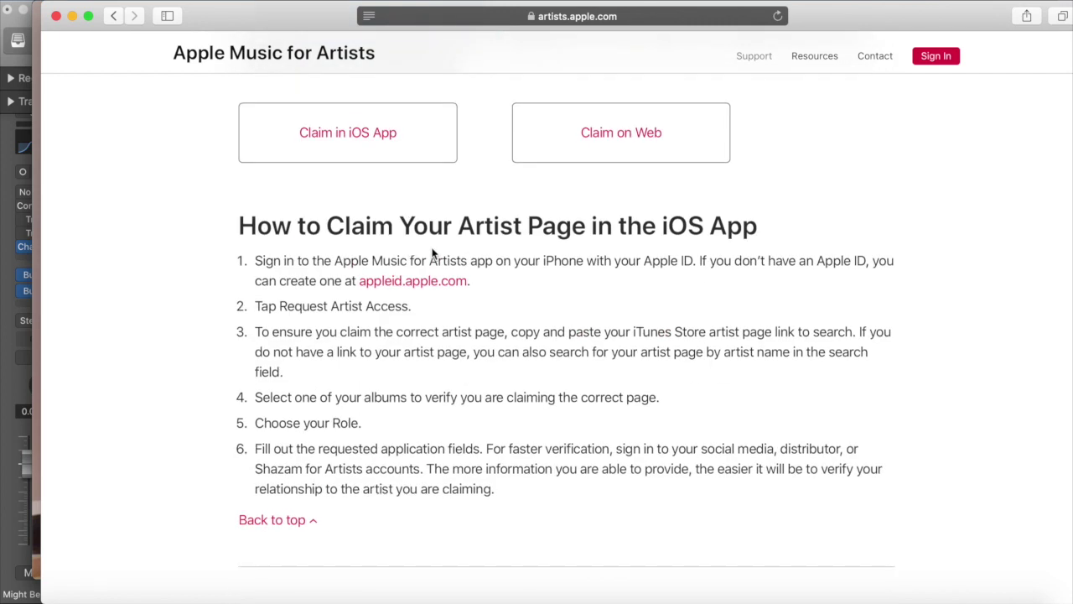
scroll(956, 150, up, 10)
click(941, 57)
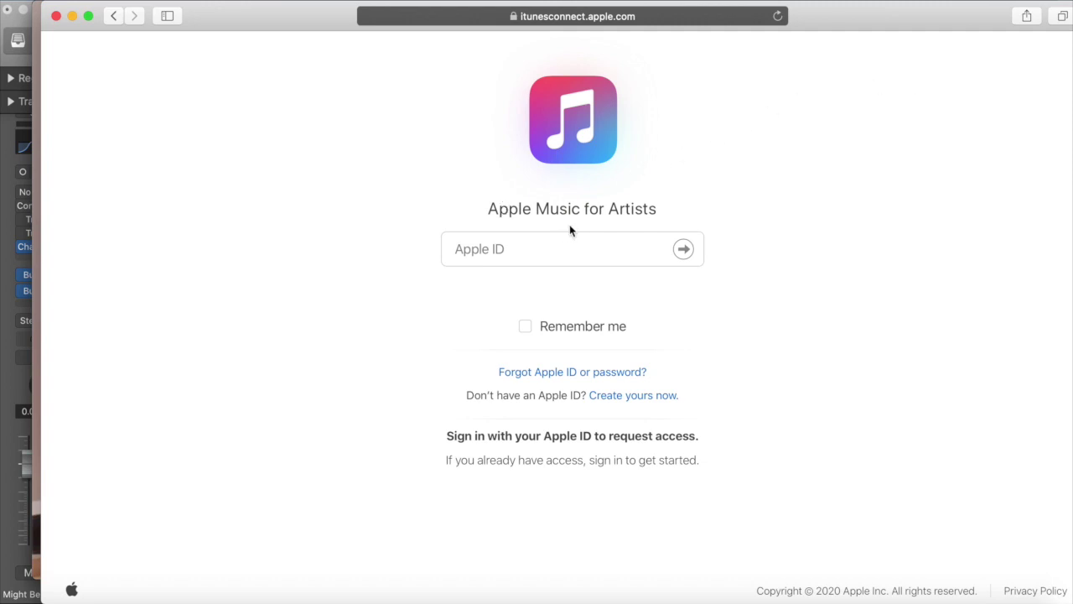
Enter the Apple ID e-mail in the sign-in field and submit it for the password step
click(508, 249)
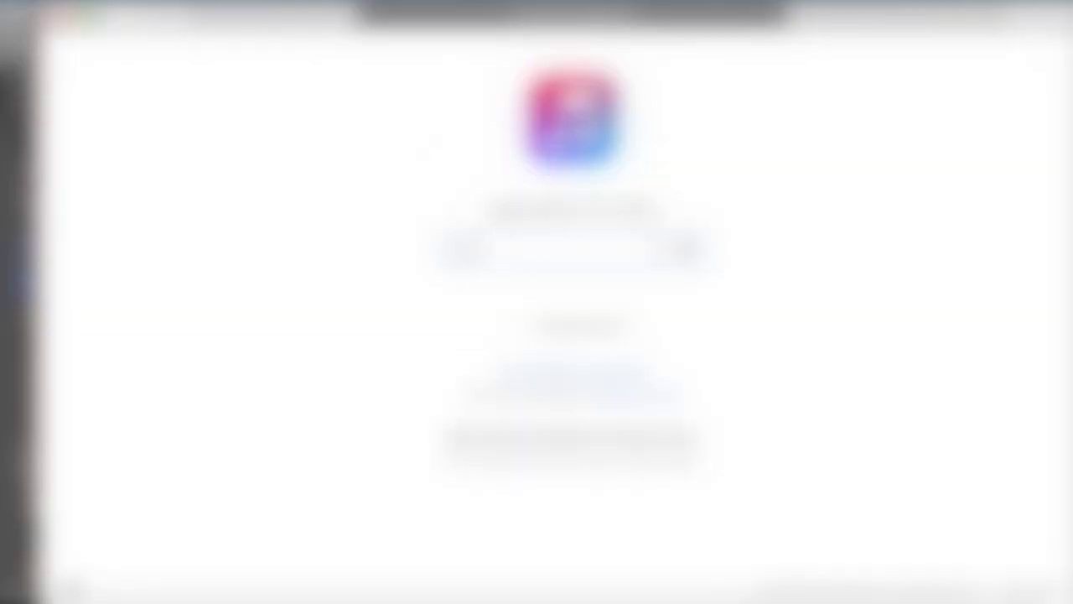
text(icloud)
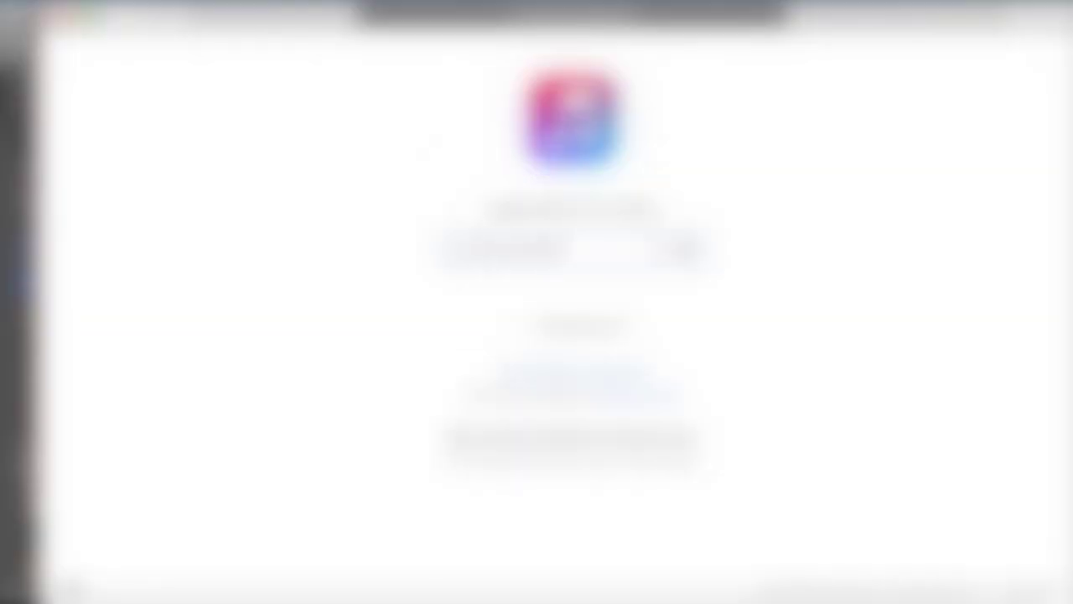
text(.com)
key(Return)
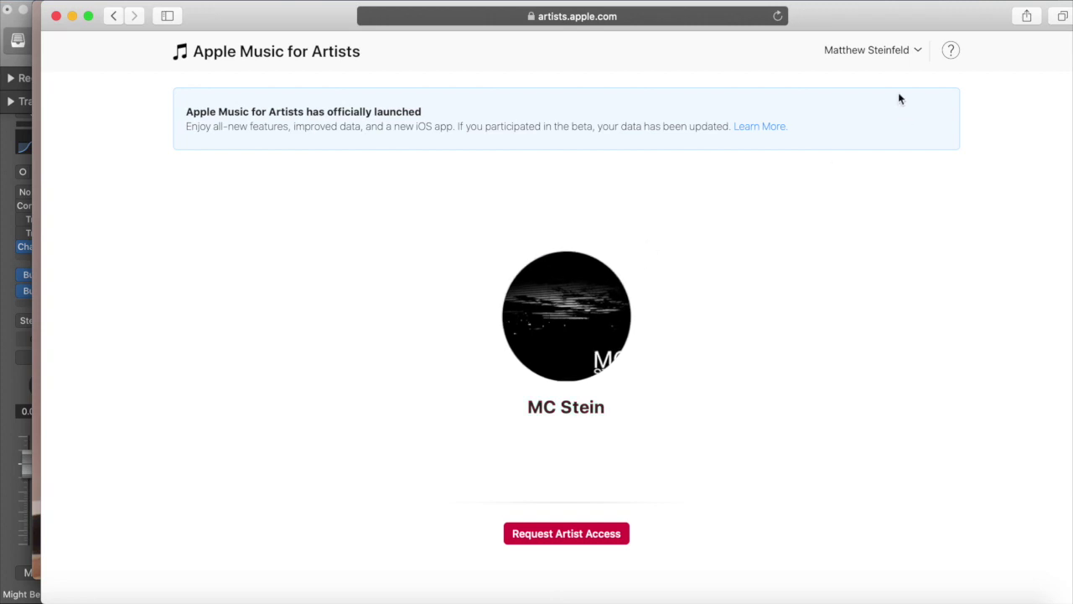
Check the account menu, then start a new artist access request
click(888, 54)
click(889, 55)
click(890, 53)
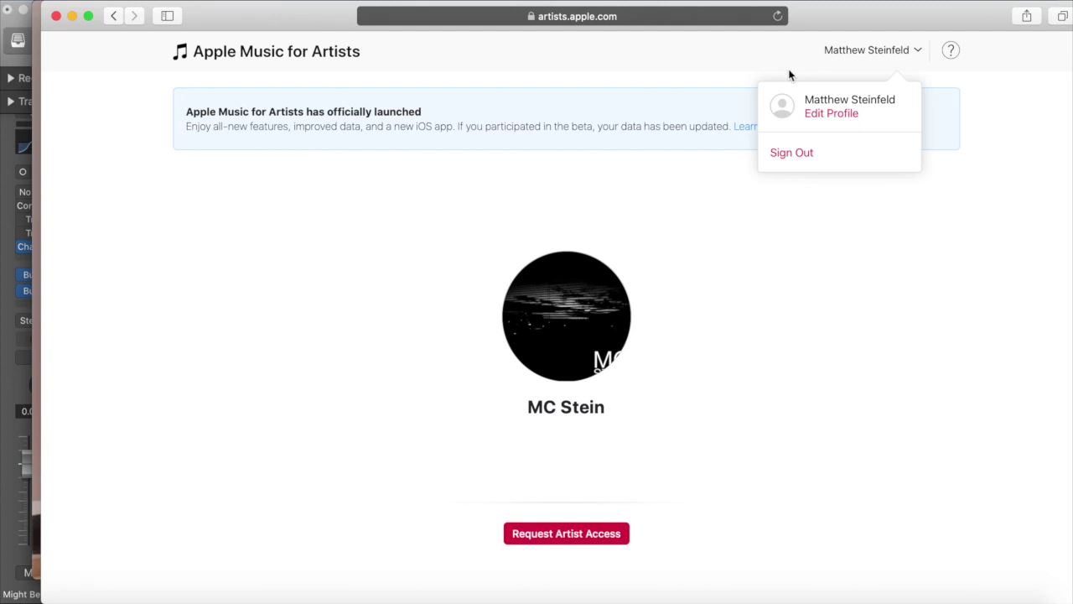
click(844, 54)
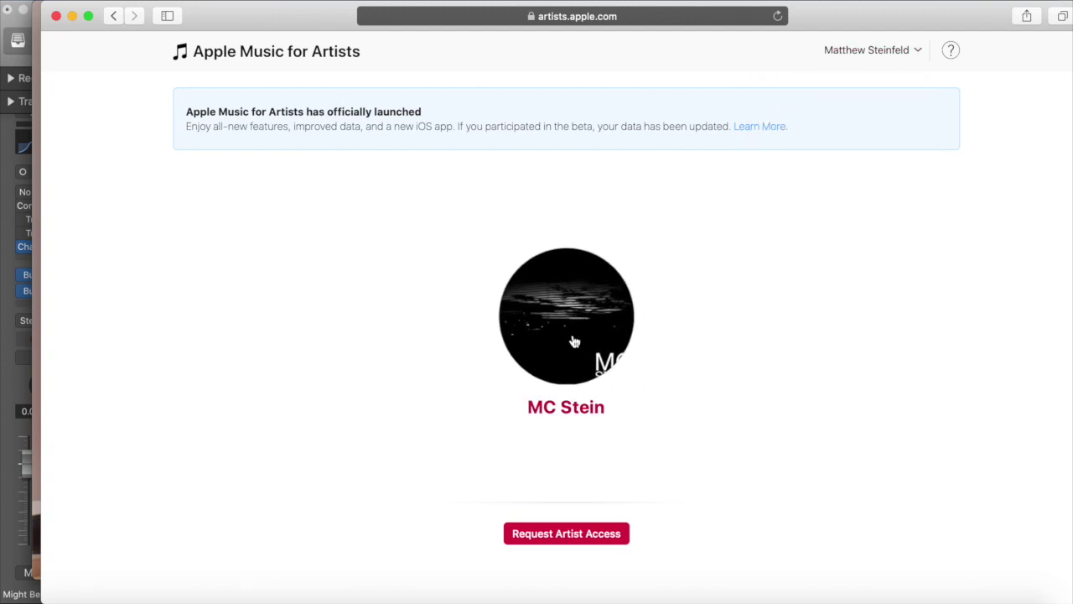
click(554, 541)
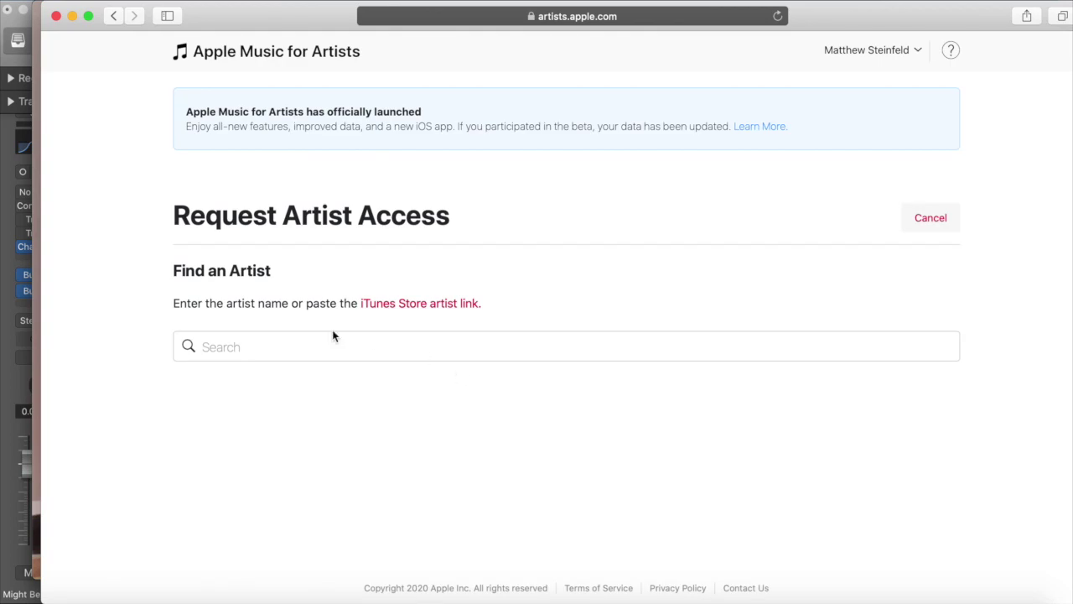
Search Find an Artist for the artist's name and choose them from the results
click(273, 339)
drag(284, 309, 482, 307)
click(284, 310)
drag(485, 303, 358, 304)
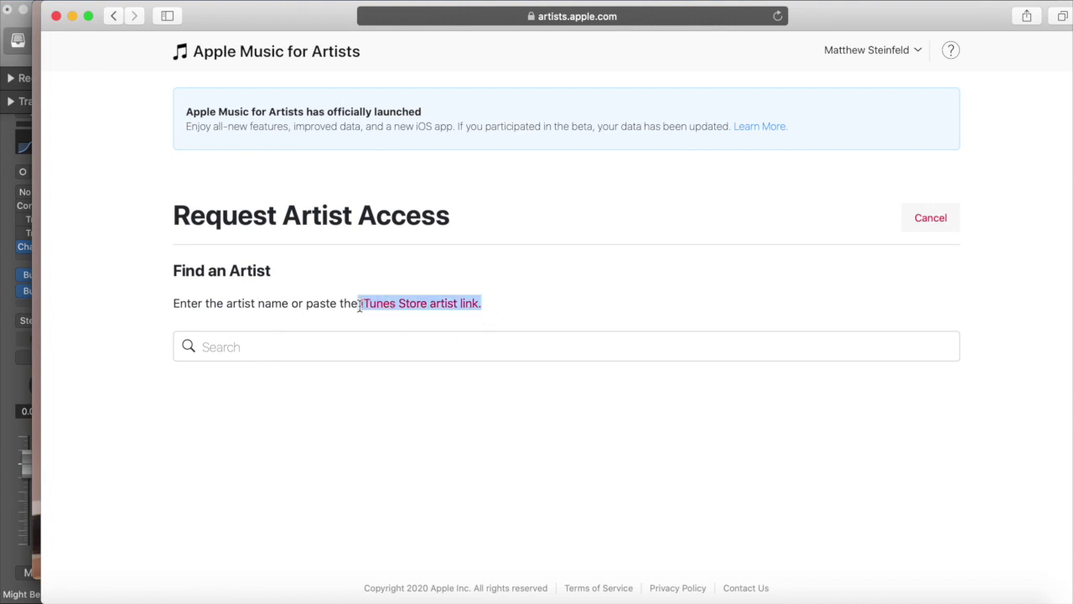
click(193, 347)
text(matt steinfeld)
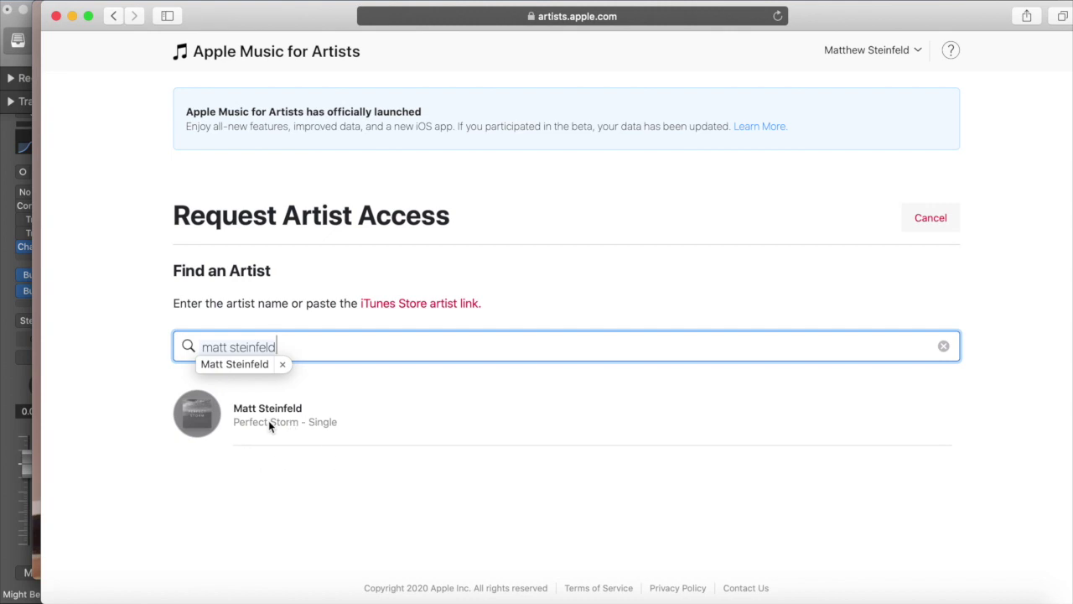
click(193, 420)
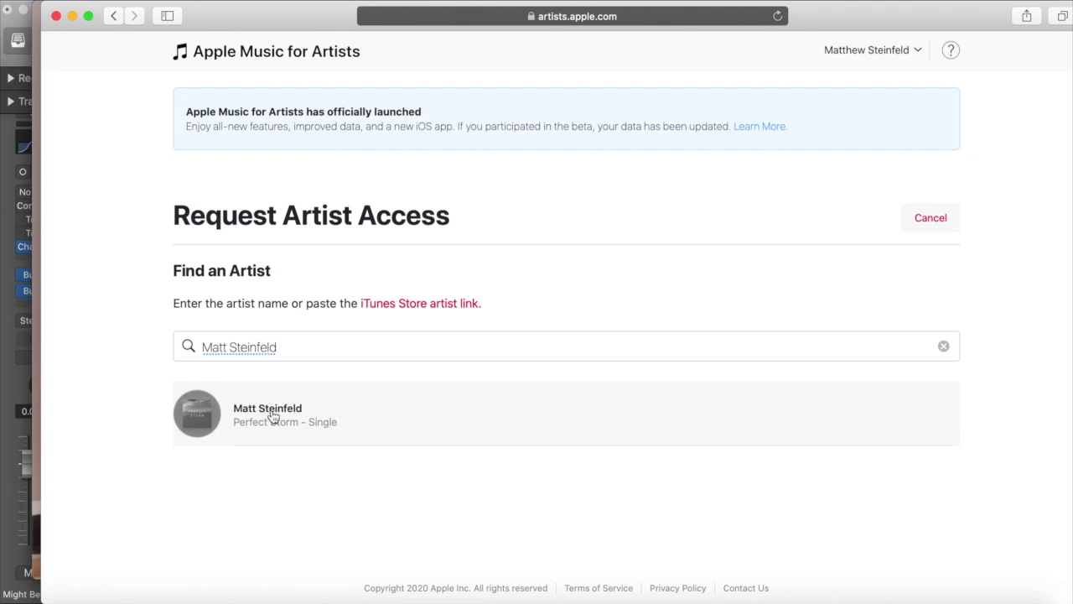
click(271, 417)
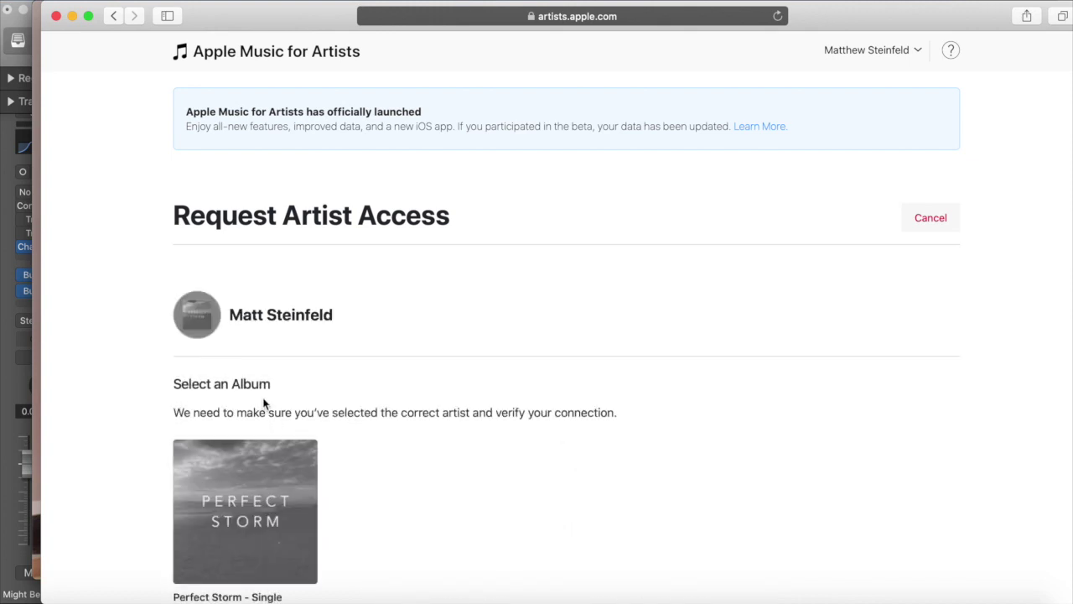
Verify the artist by selecting the Perfect Storm single
scroll(265, 405, down, 2)
drag(171, 304, 643, 311)
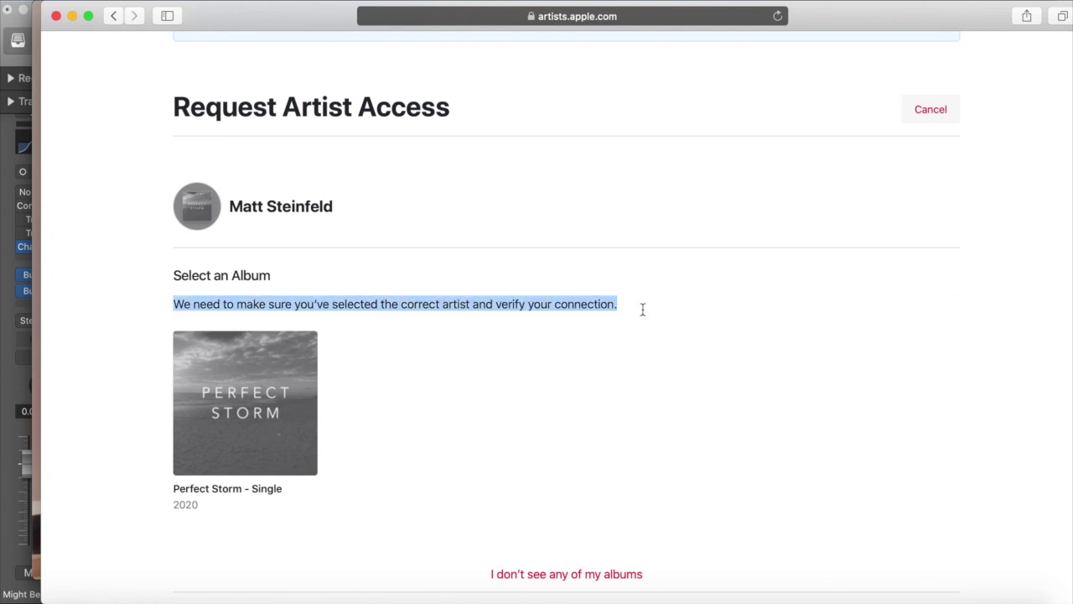
click(225, 408)
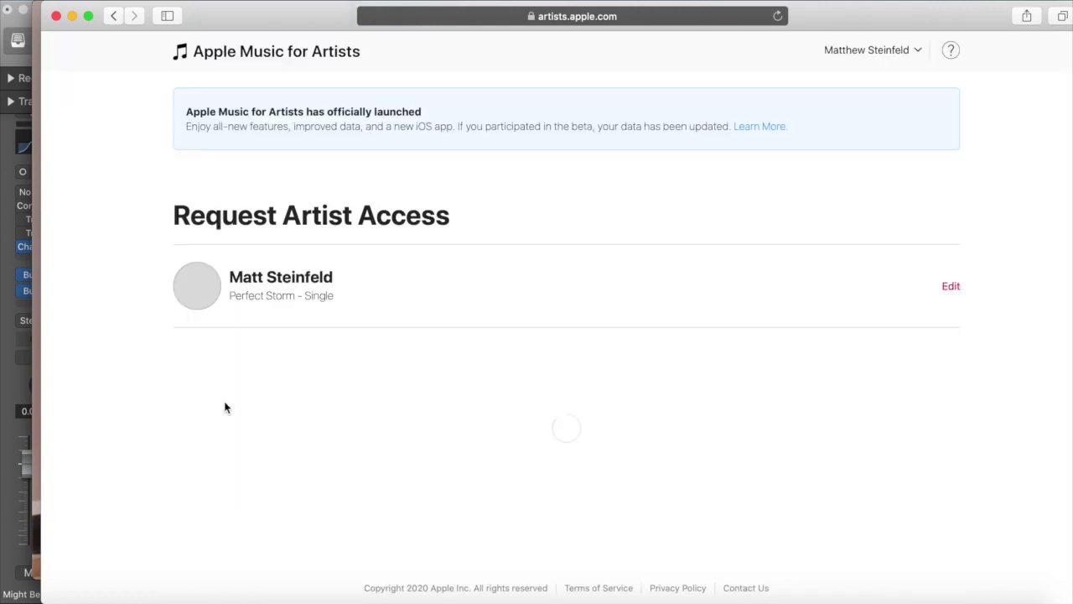
Fill in the business e-mail address and scroll down to the contact sections
scroll(204, 334, down, 5)
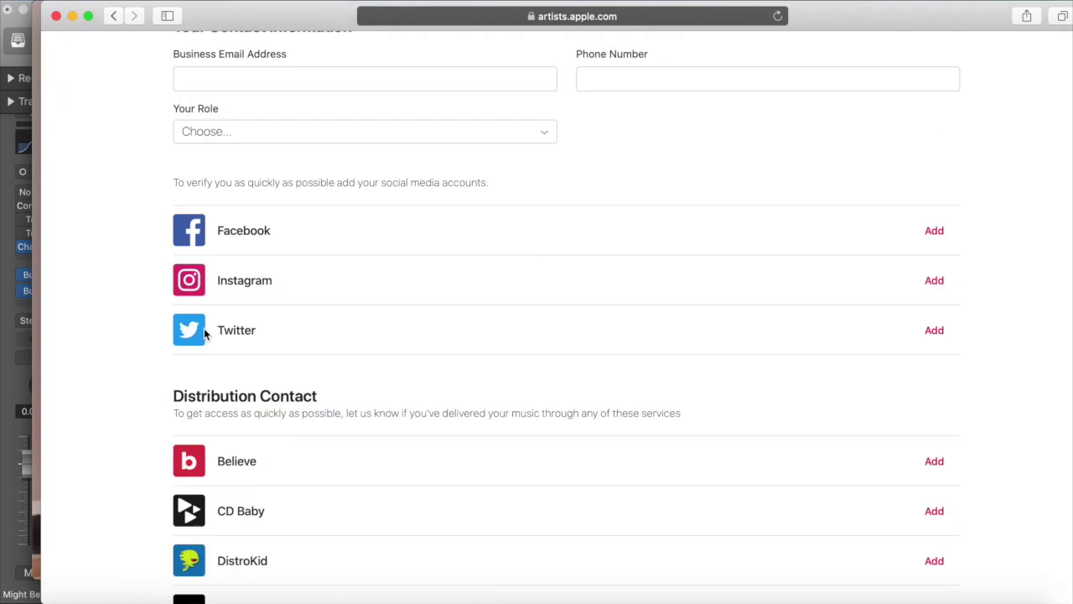
scroll(204, 327, up, 4)
click(204, 328)
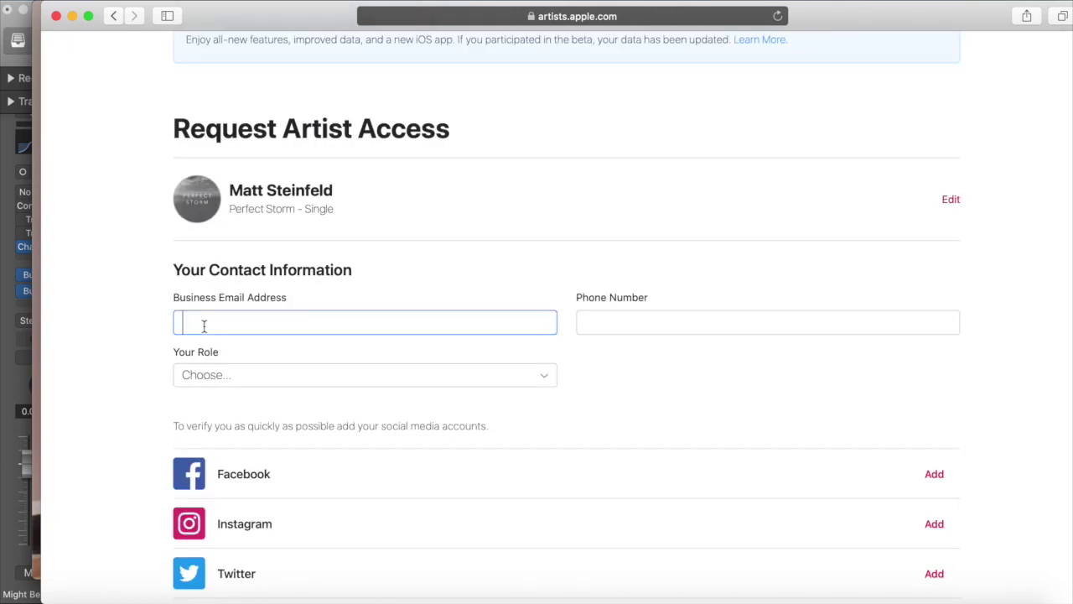
text(com)
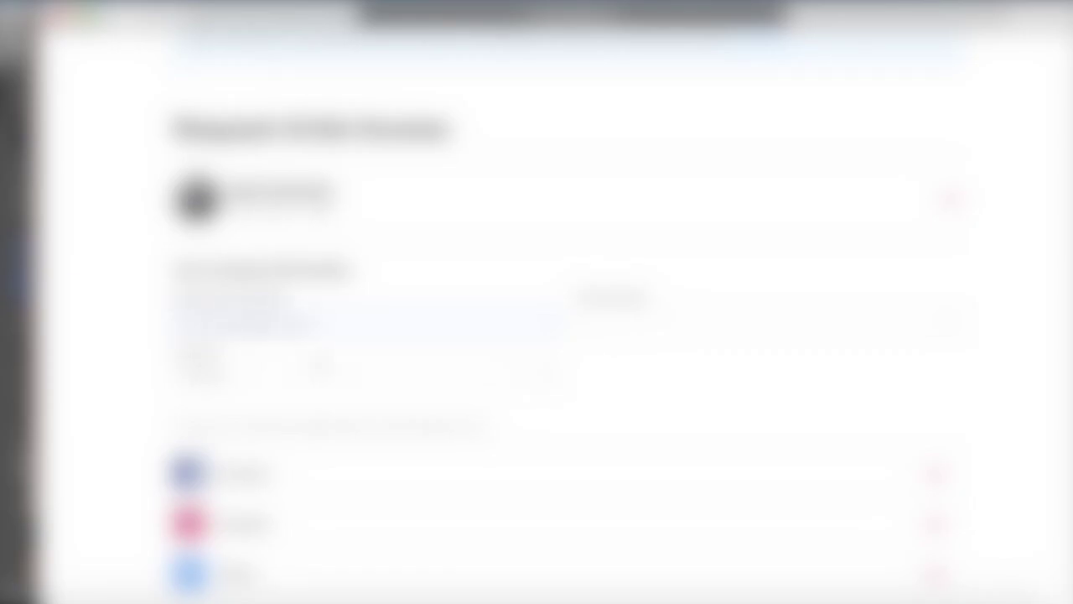
scroll(335, 415, down, 5)
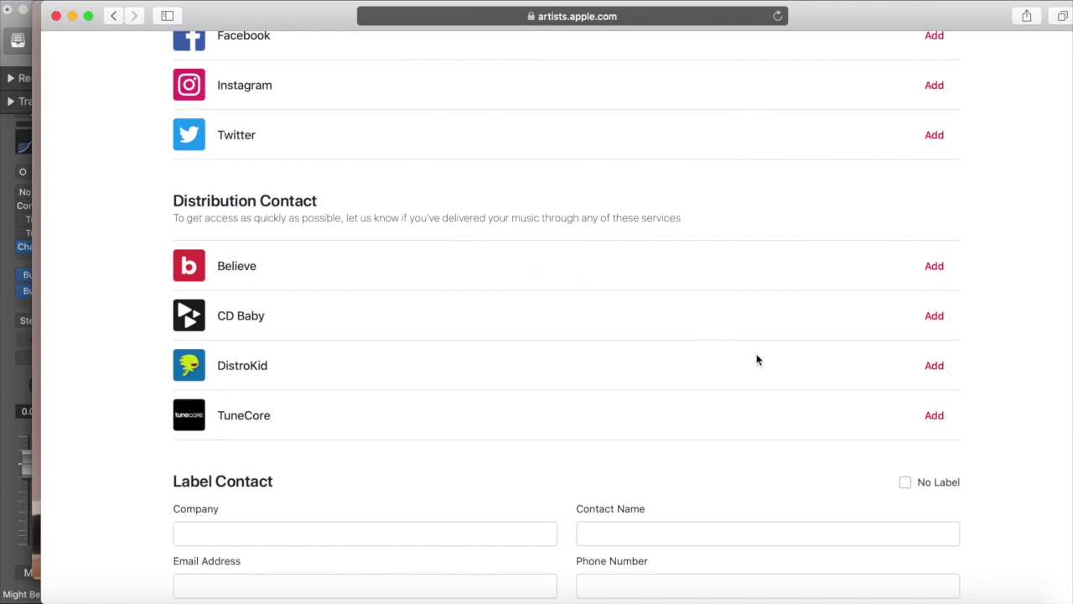
Connect the DistroKid distribution account by signing in with its credentials
click(932, 369)
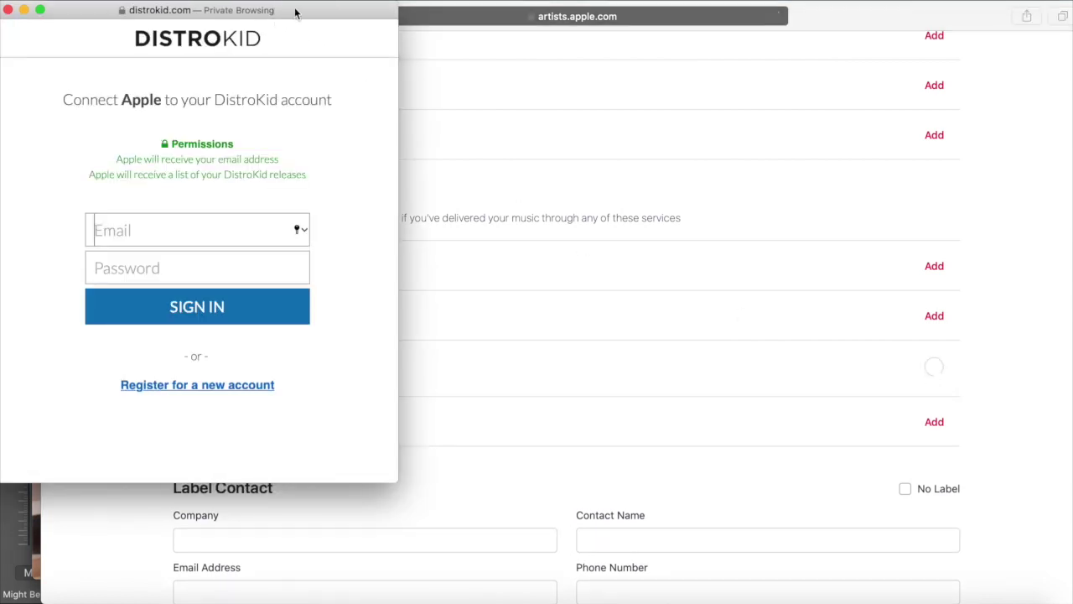
drag(294, 12, 431, 25)
text(.comword)
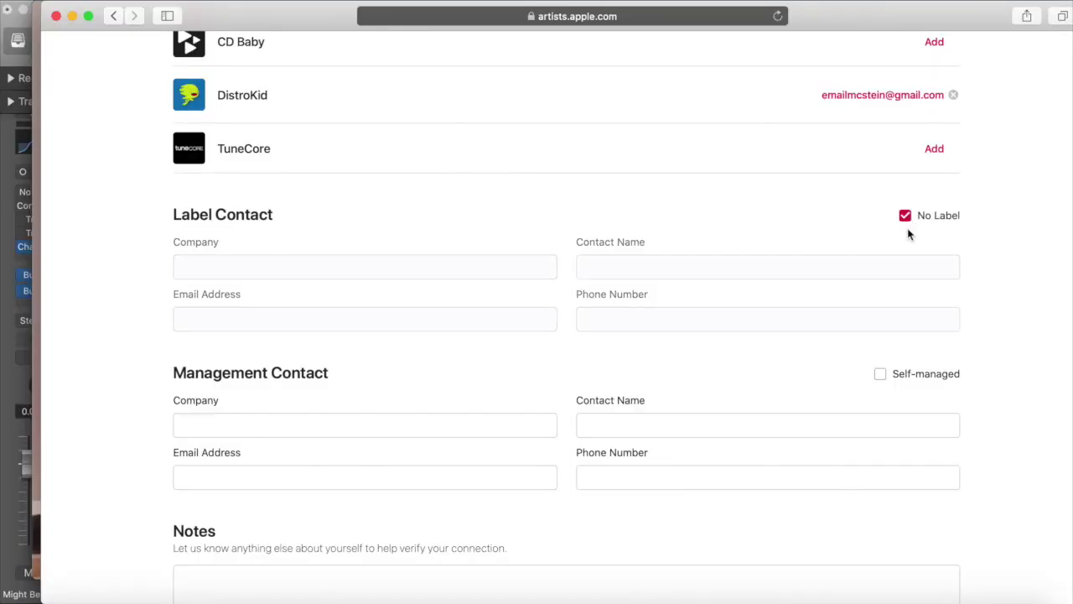
Mark management as self-managed and submit the artist access request
click(880, 375)
scroll(839, 378, down, 4)
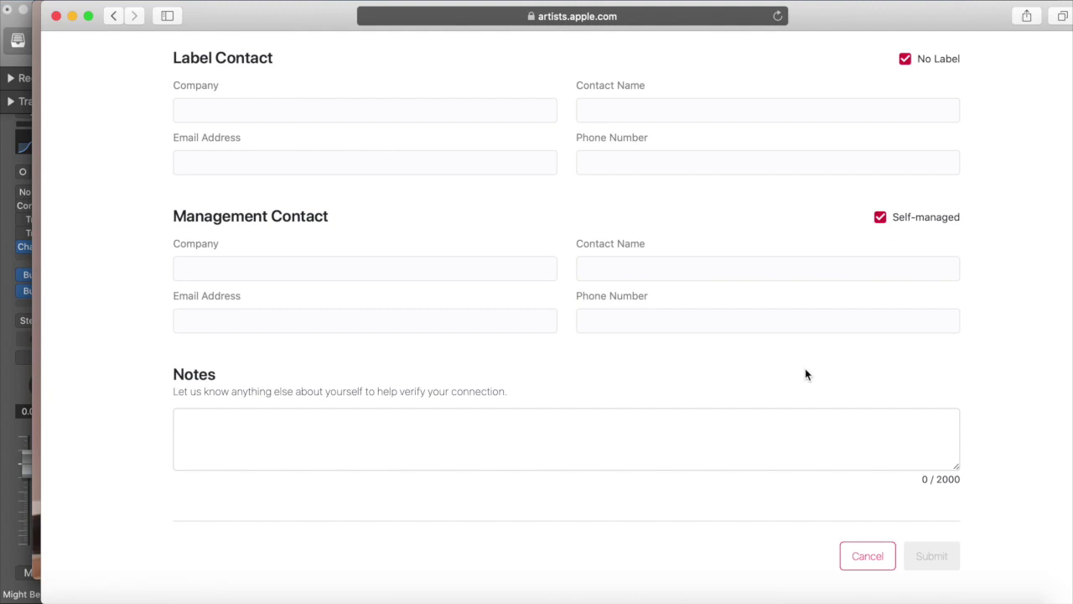
scroll(856, 340, up, 5)
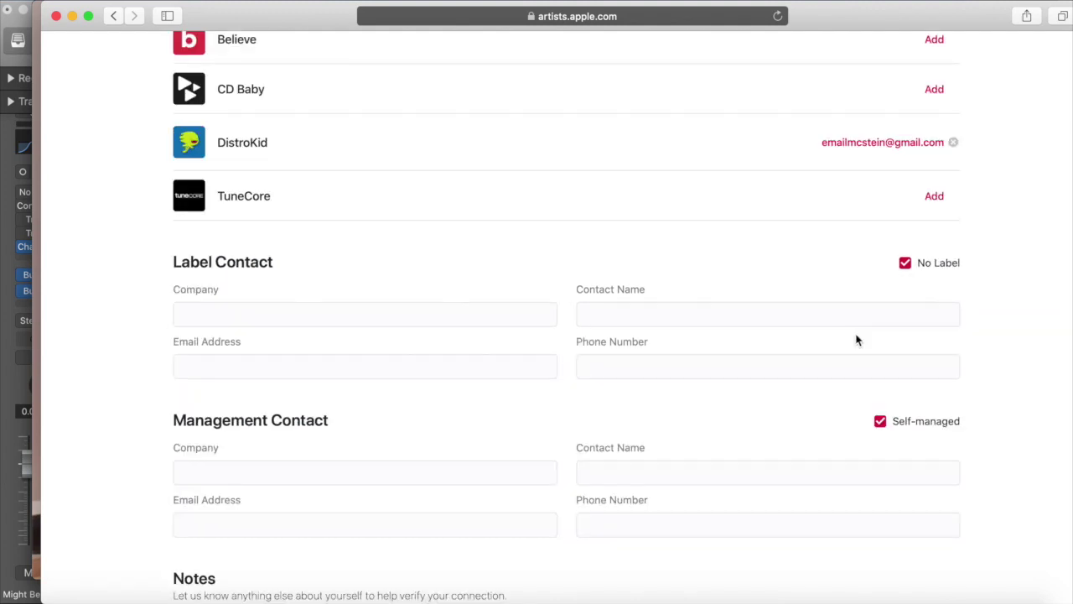
scroll(856, 340, down, 6)
click(922, 497)
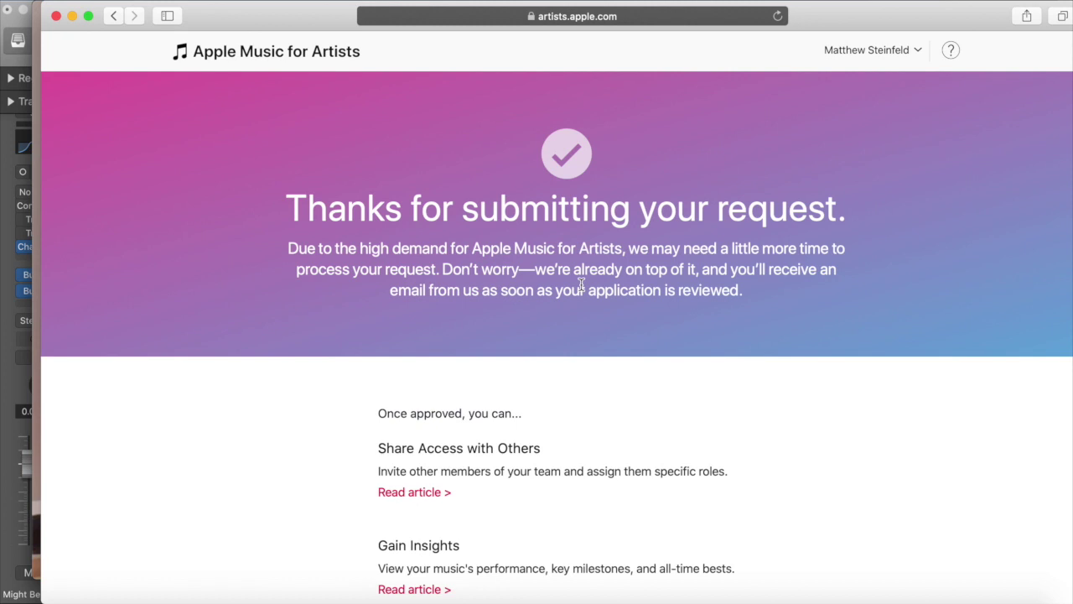
Scroll through the submission confirmation page, including the Gain Insights section
scroll(581, 284, down, 2)
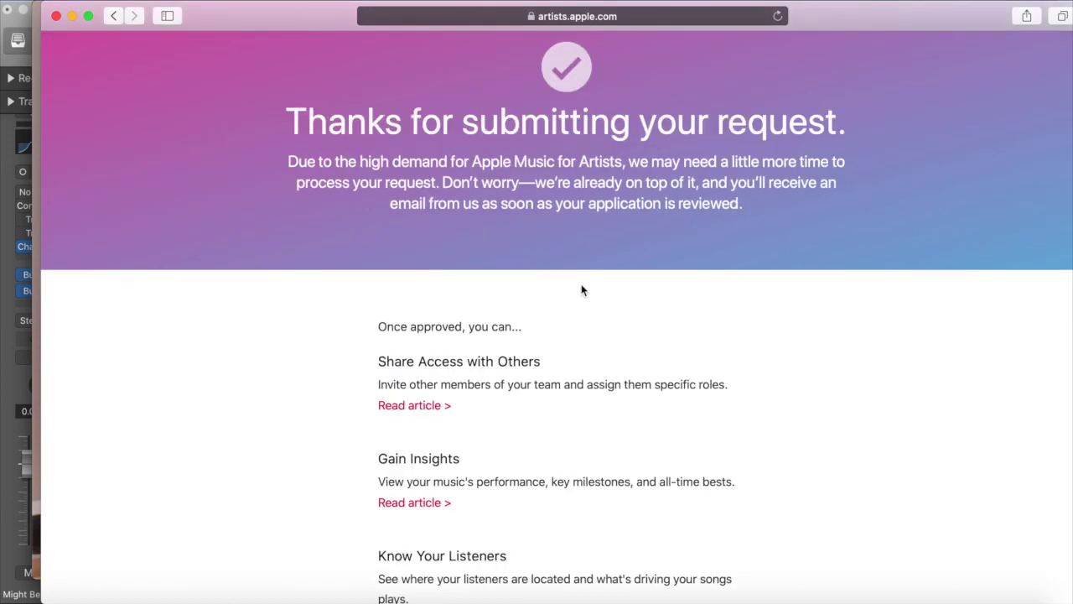
scroll(582, 290, down, 2)
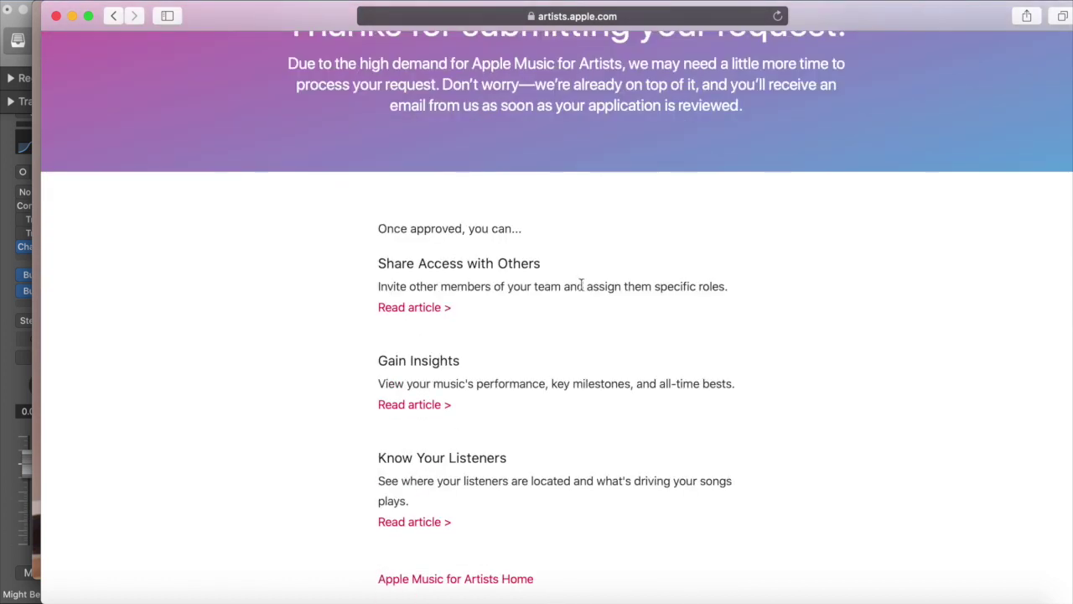
scroll(581, 283, down, 1)
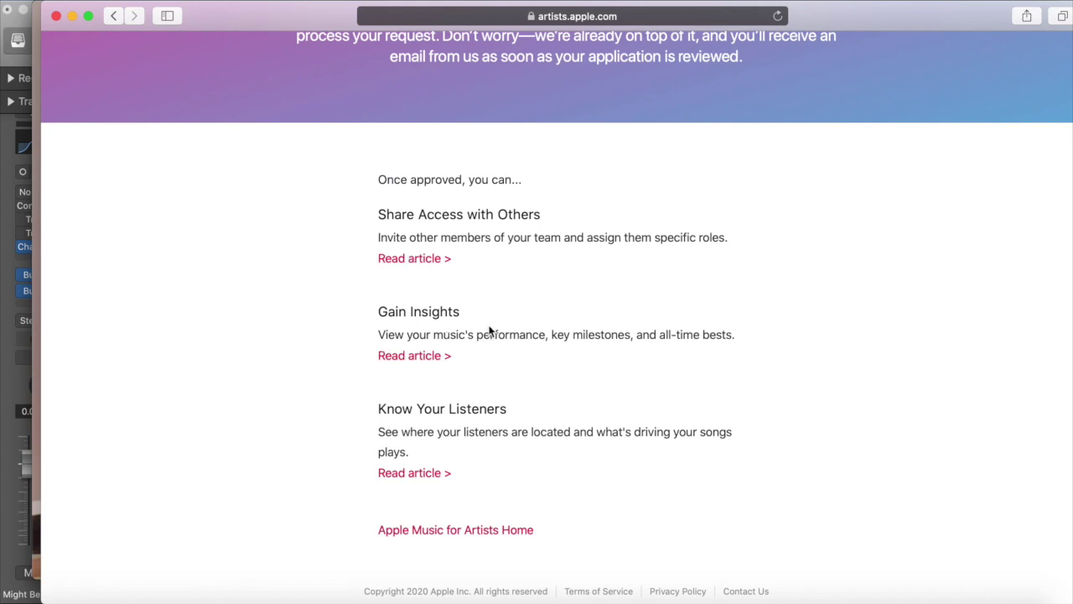
drag(376, 317, 463, 312)
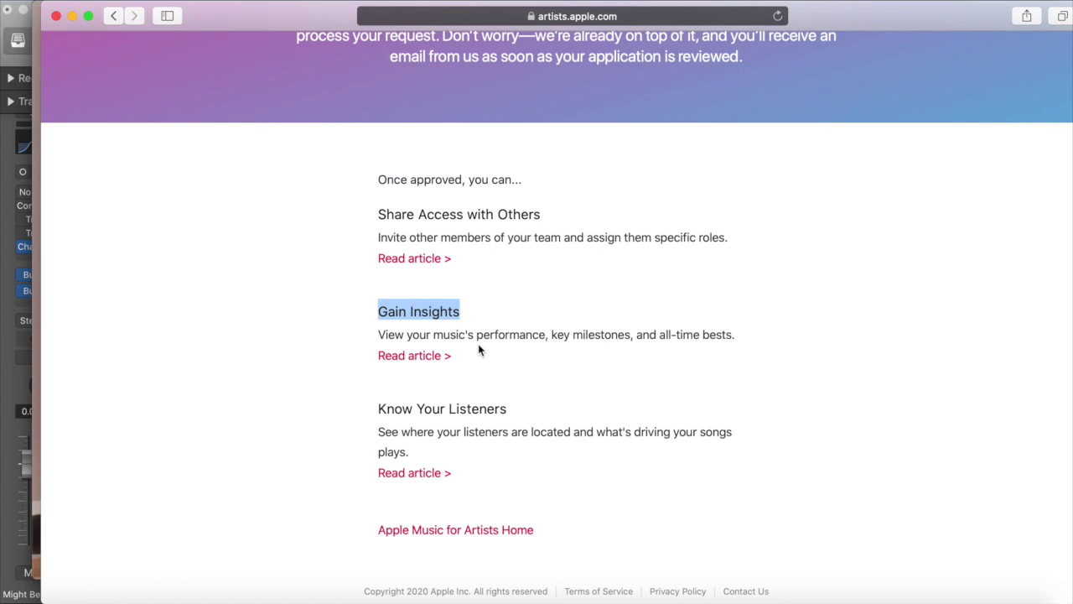
scroll(466, 357, down, 1)
drag(355, 389, 507, 407)
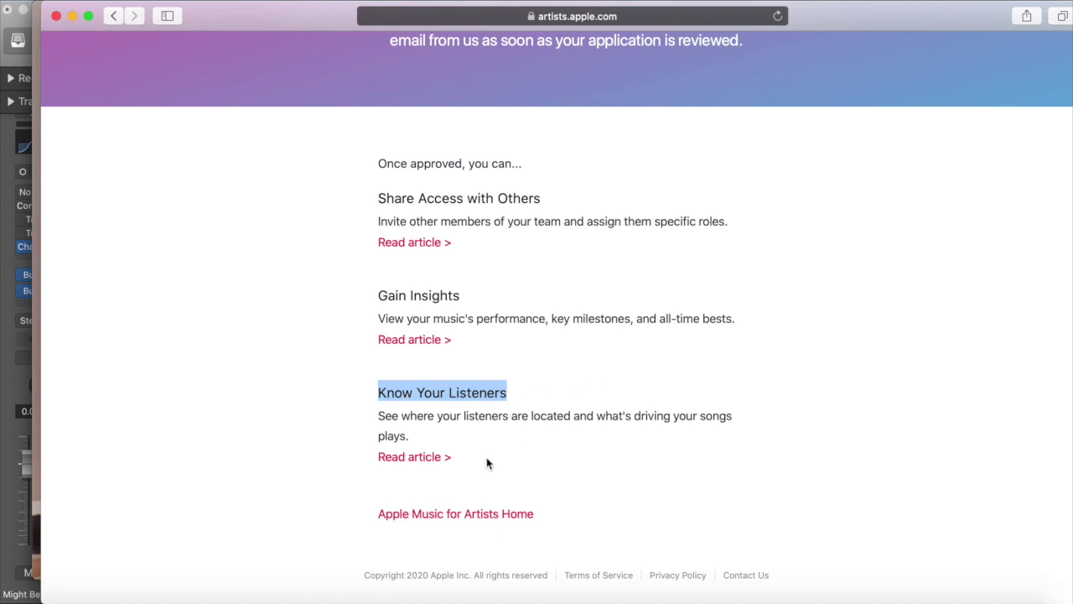
Return to the Home dashboard showing the Pending Access profile, then sign out
click(440, 515)
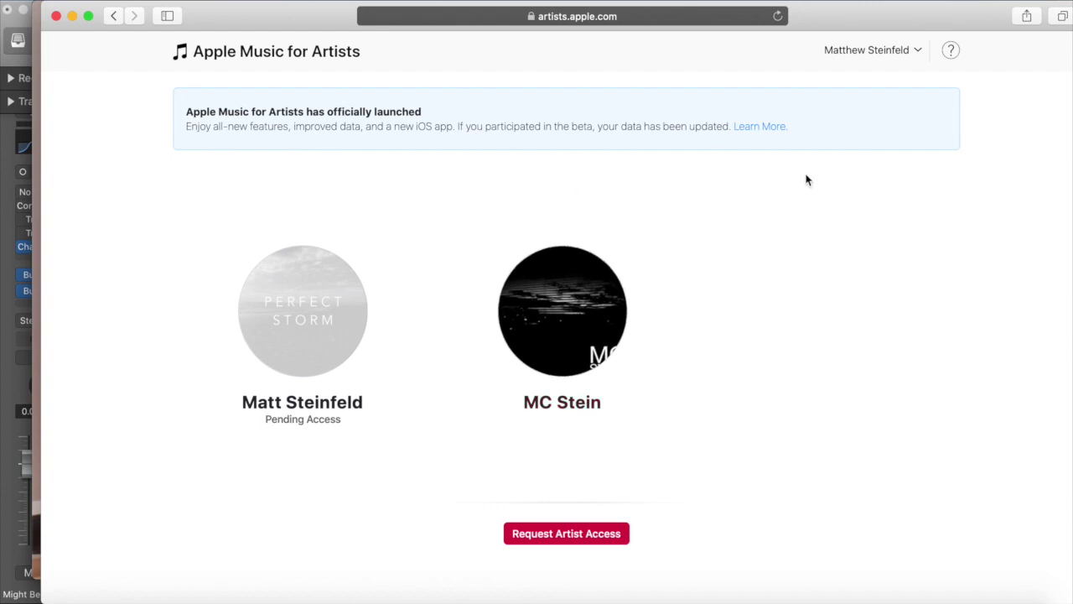
click(864, 52)
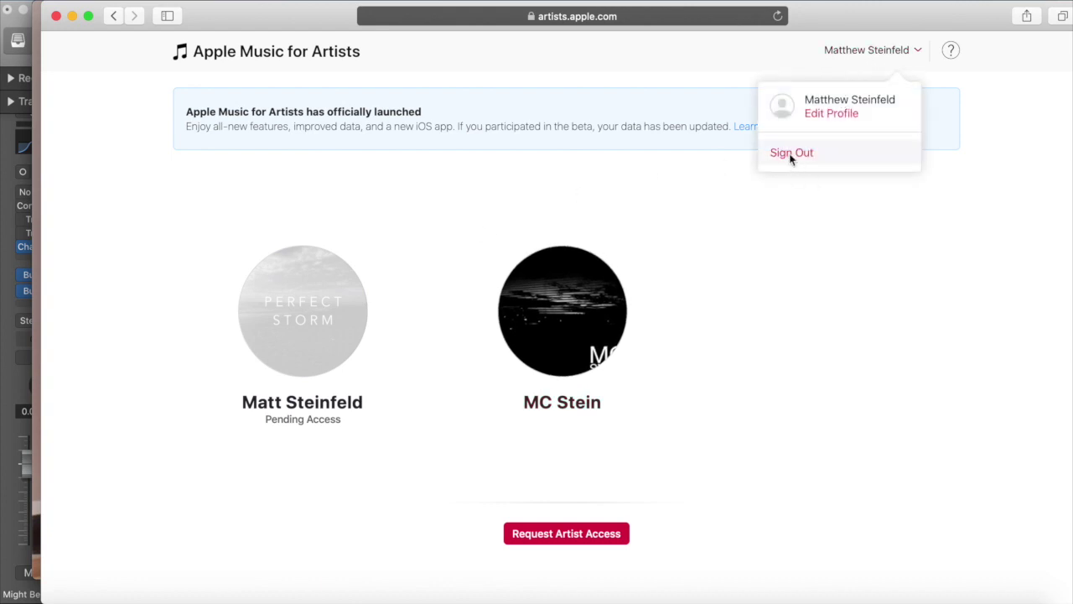
click(790, 154)
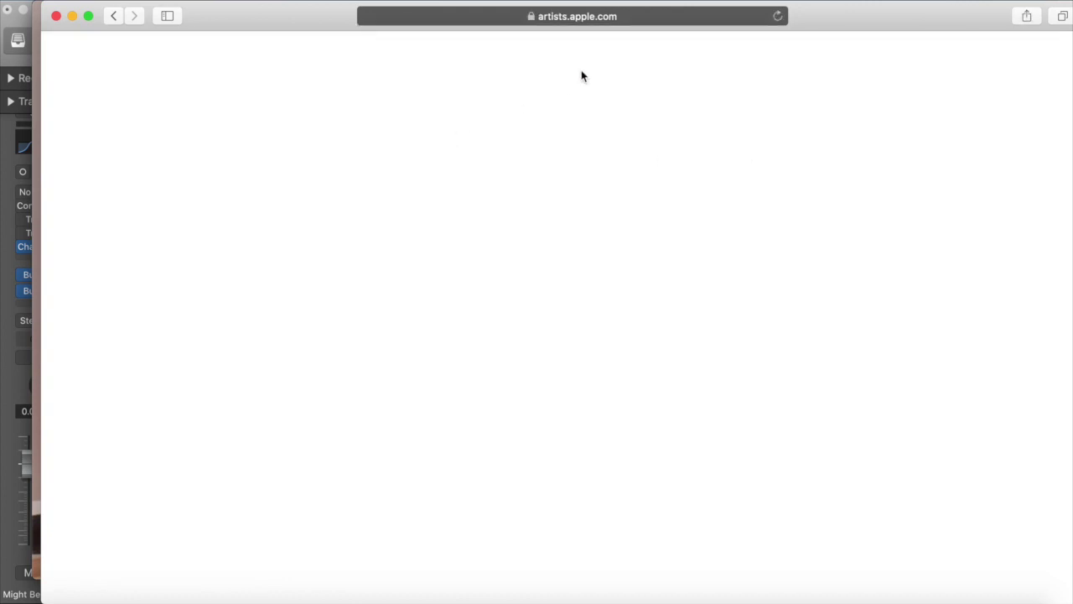